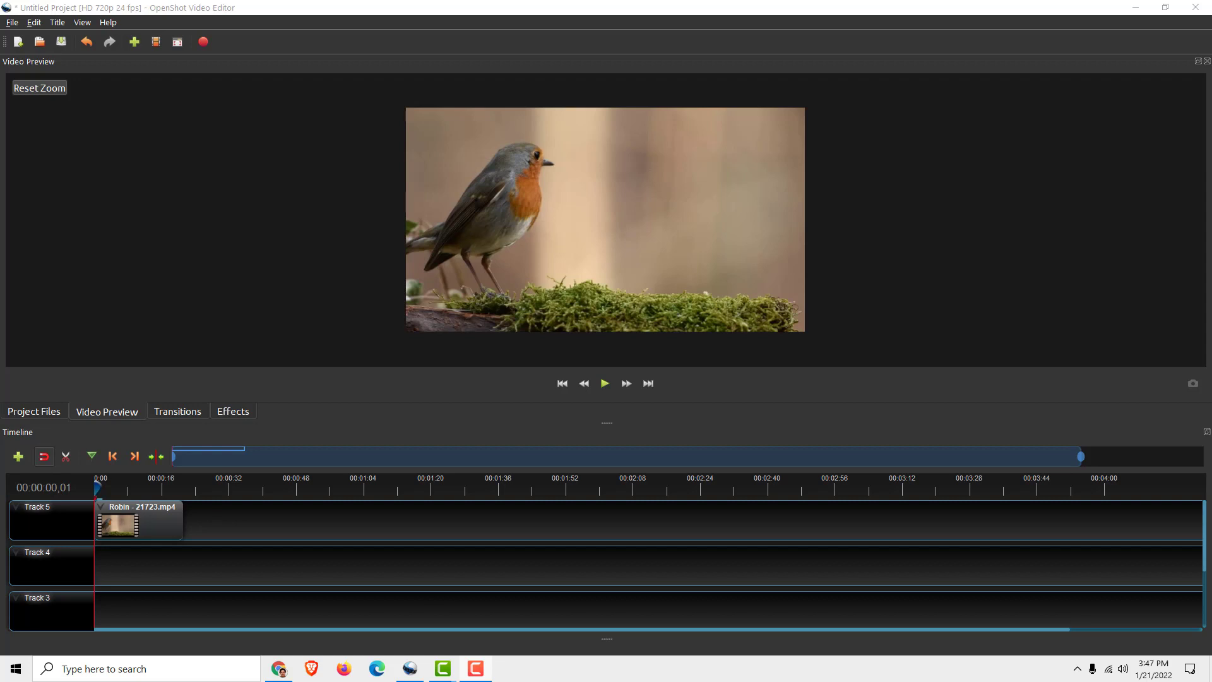
Select the Robin clip on Track 5 to browse transitions for it.
click(147, 519)
click(180, 411)
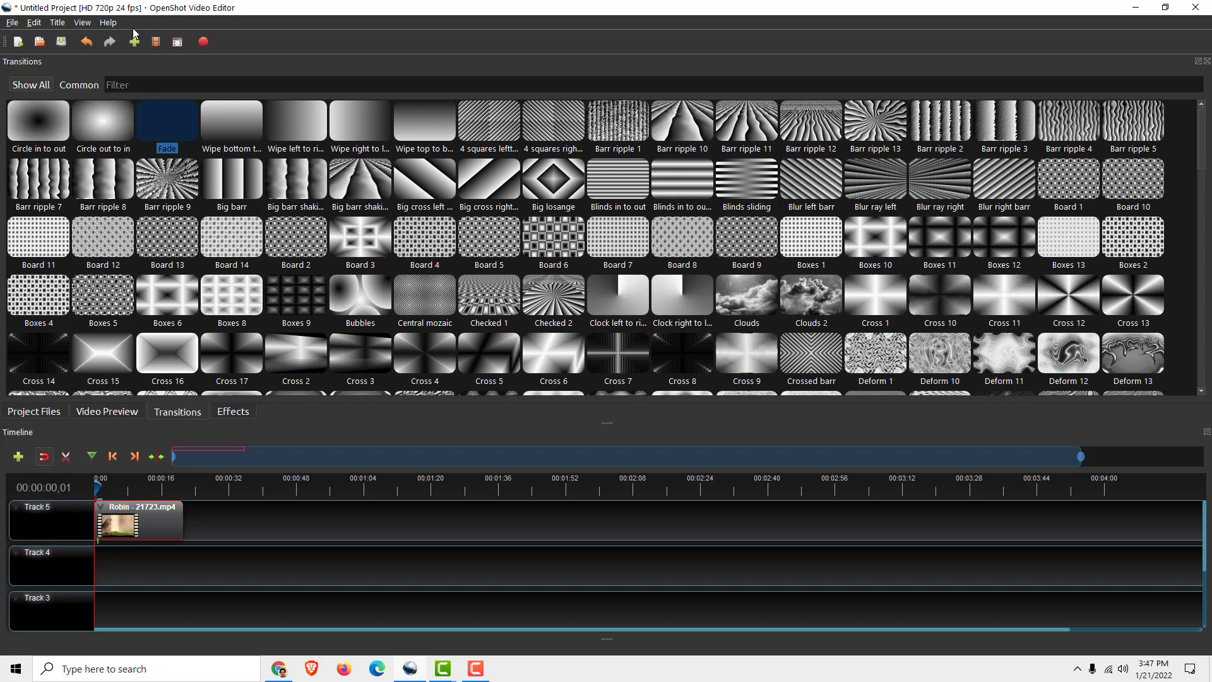
click(83, 23)
mouse_move(101, 85)
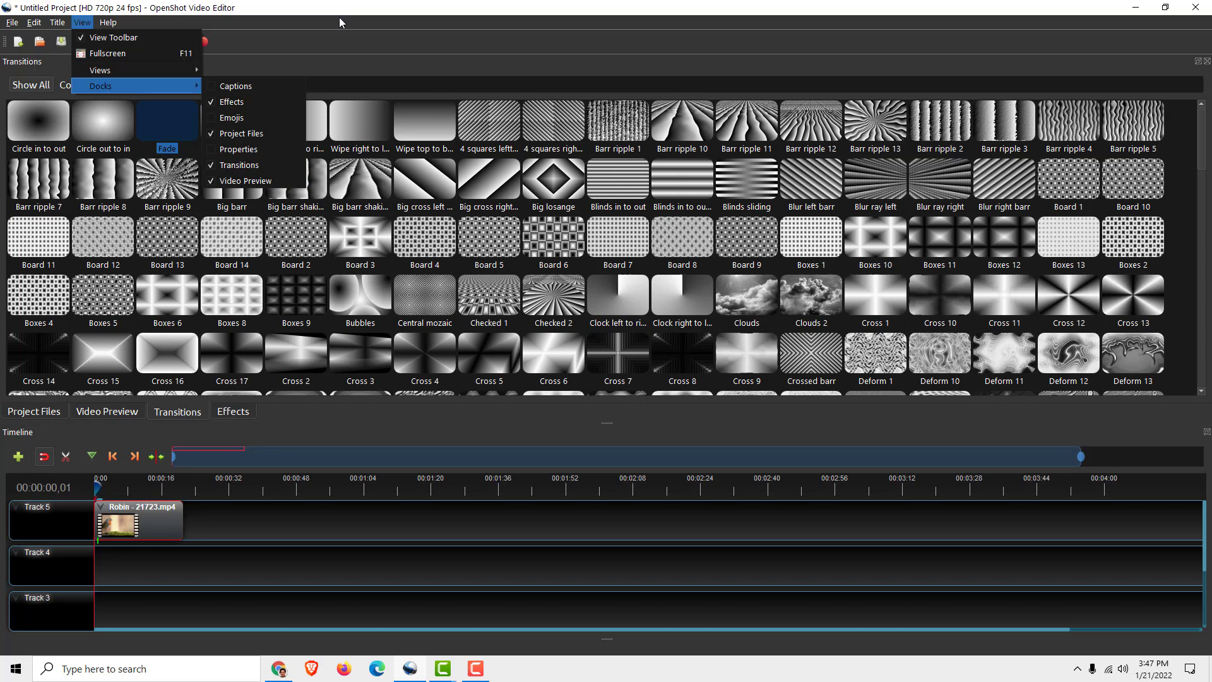
click(217, 111)
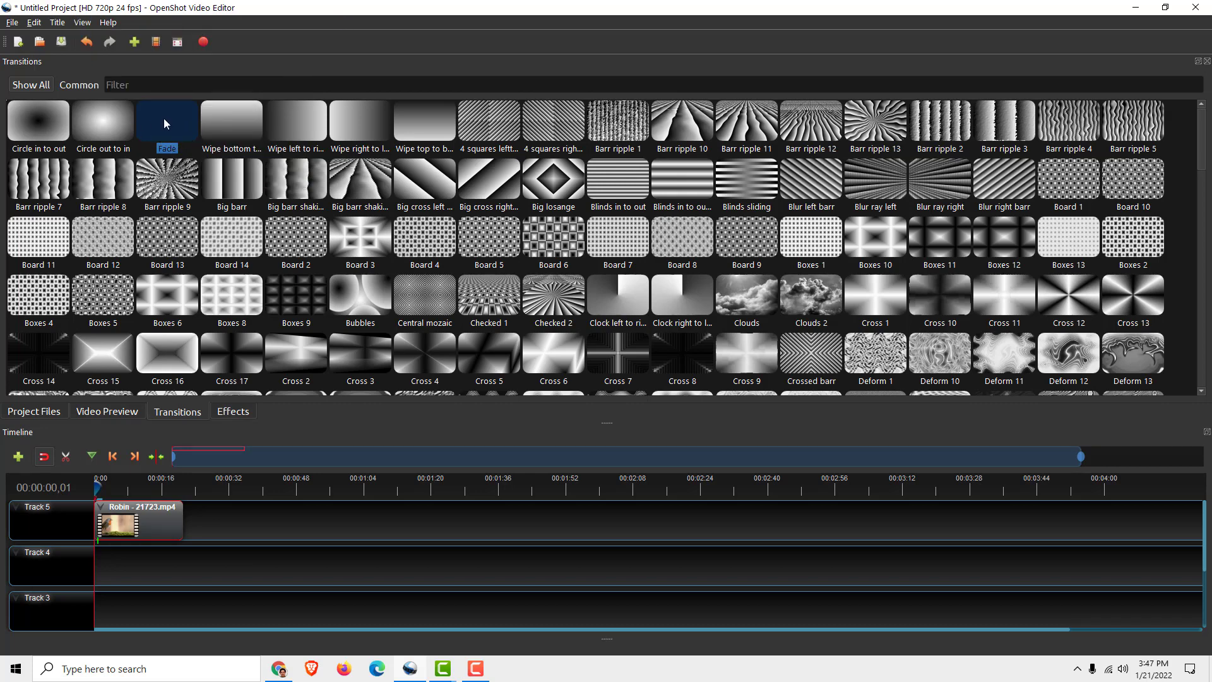
Add Fade transitions at the Robin clip's start and end, trimming the end one to fit.
drag(166, 123, 102, 529)
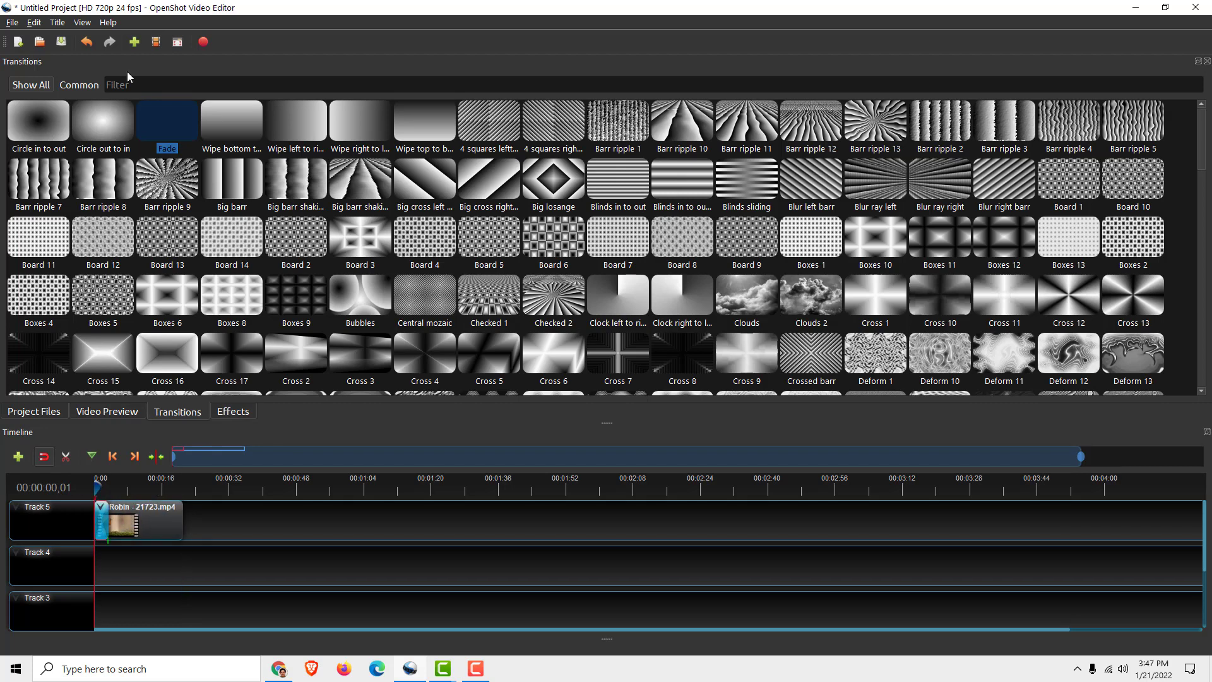
drag(167, 123, 146, 515)
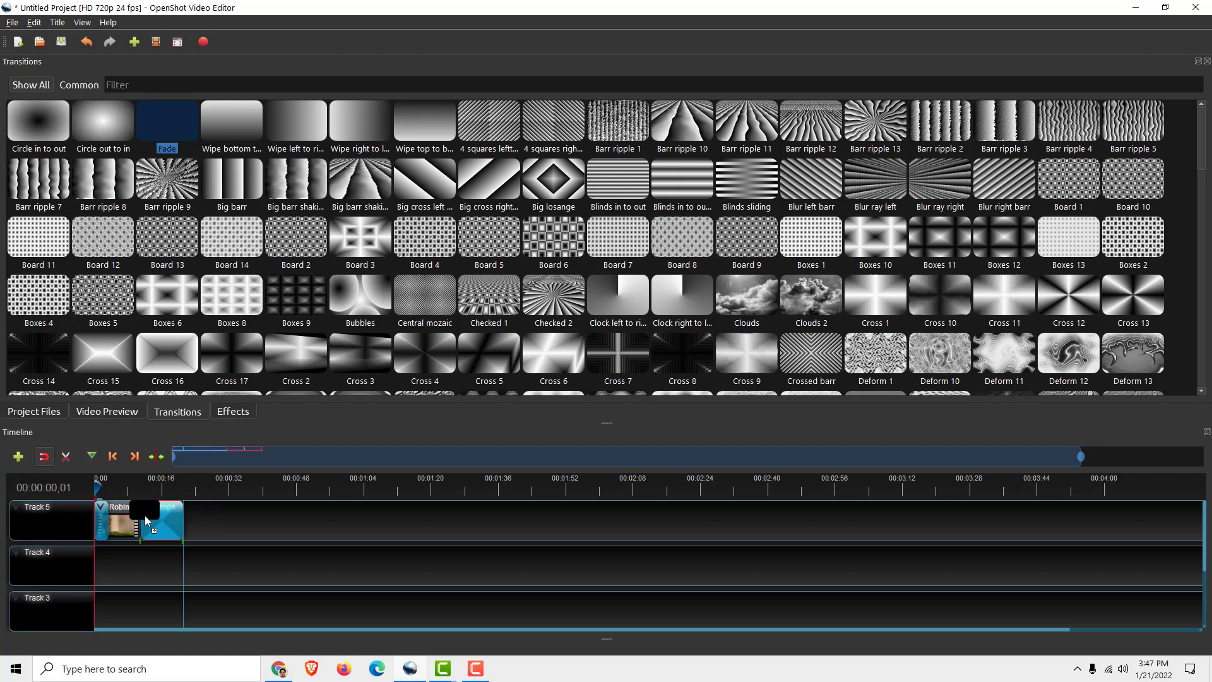
drag(141, 521, 173, 522)
Preview the video's opening seconds in the Video Preview.
click(107, 411)
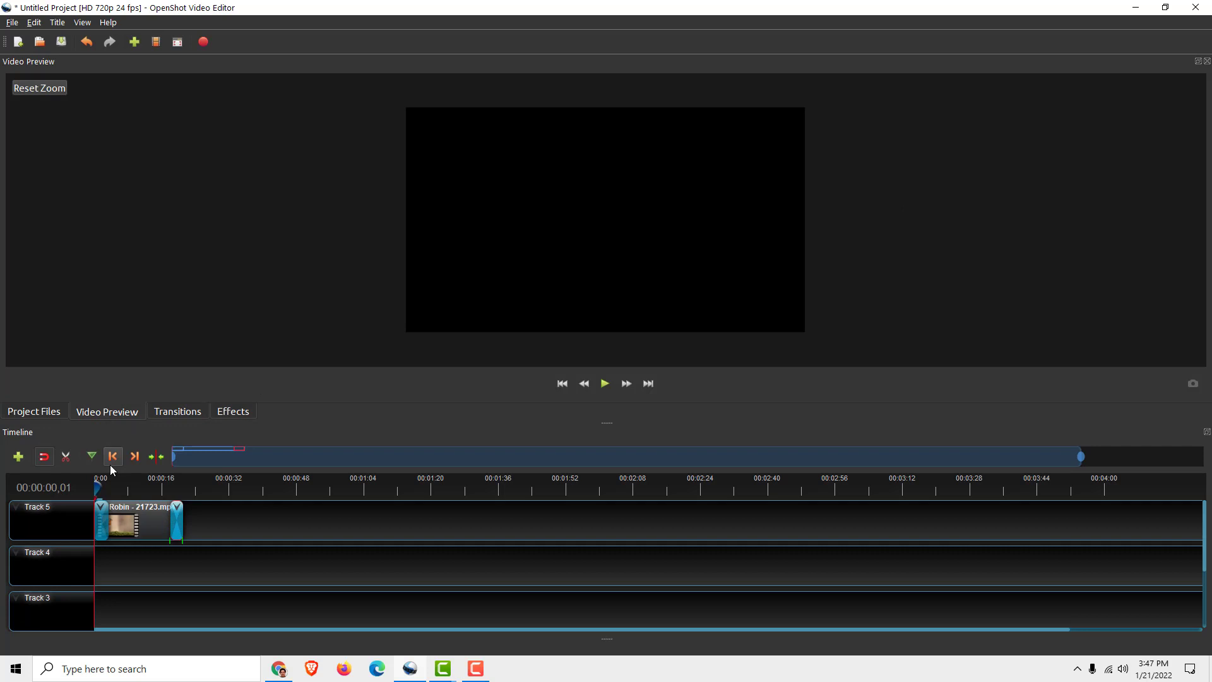
click(605, 385)
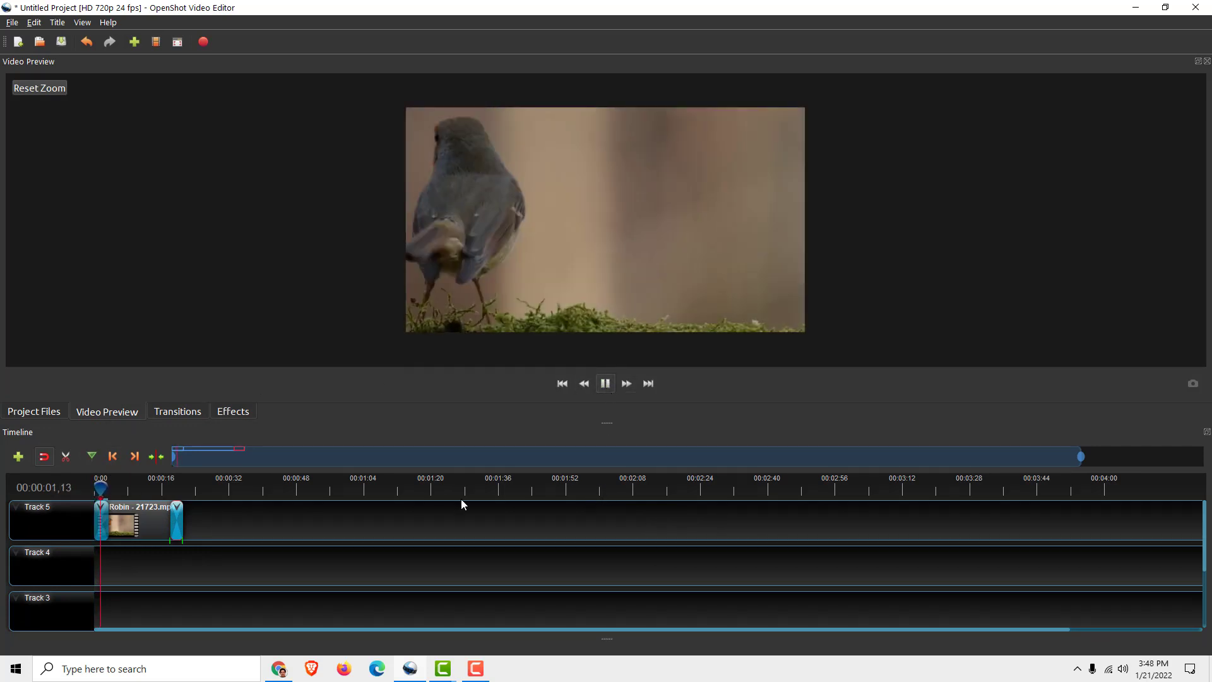
click(605, 383)
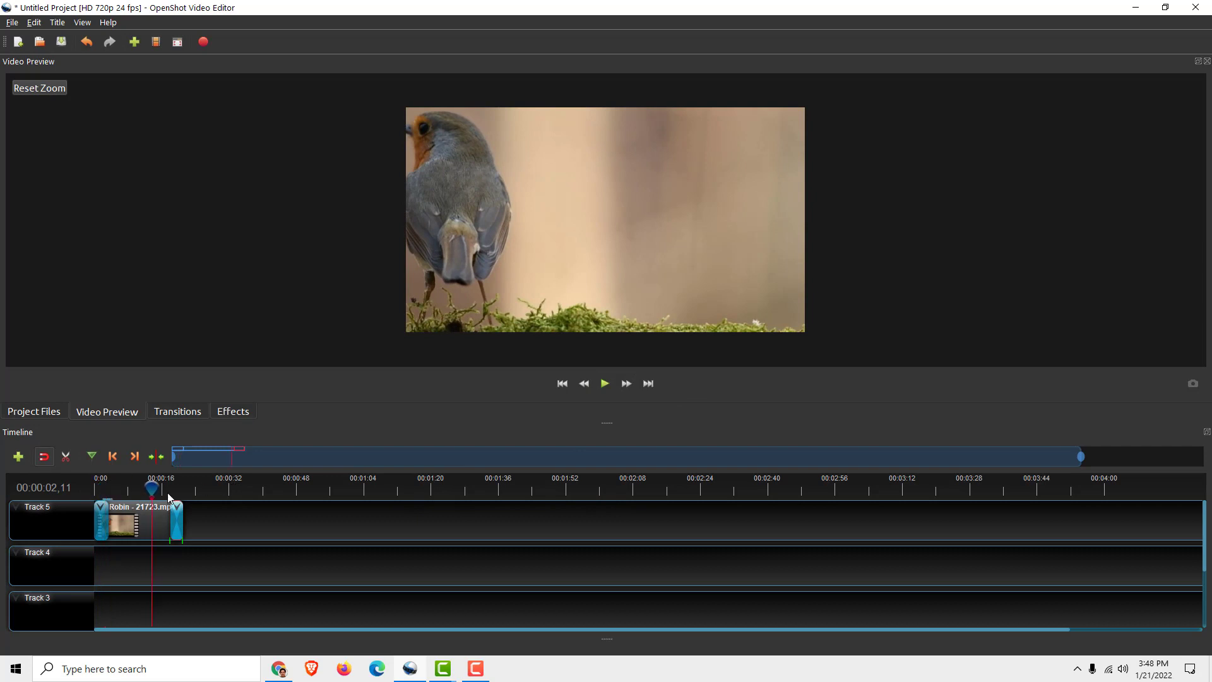
Select the ending Fade and play through it, watching the clip fade to black.
click(175, 519)
drag(313, 489, 336, 489)
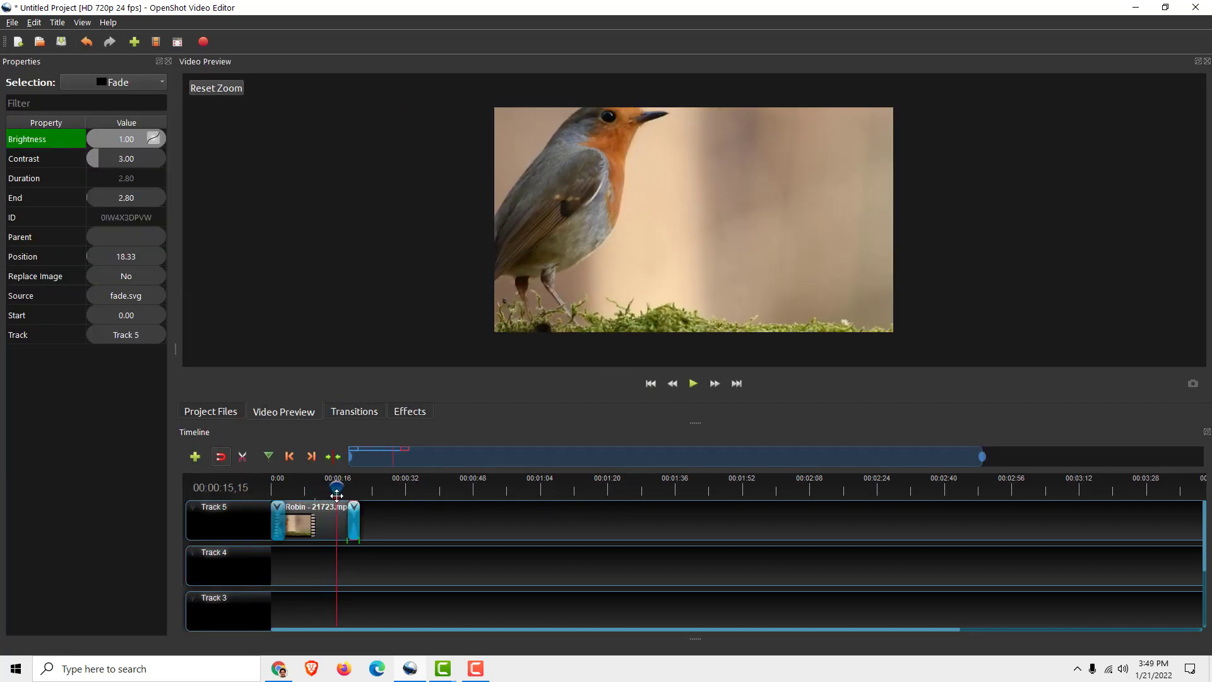
key(space)
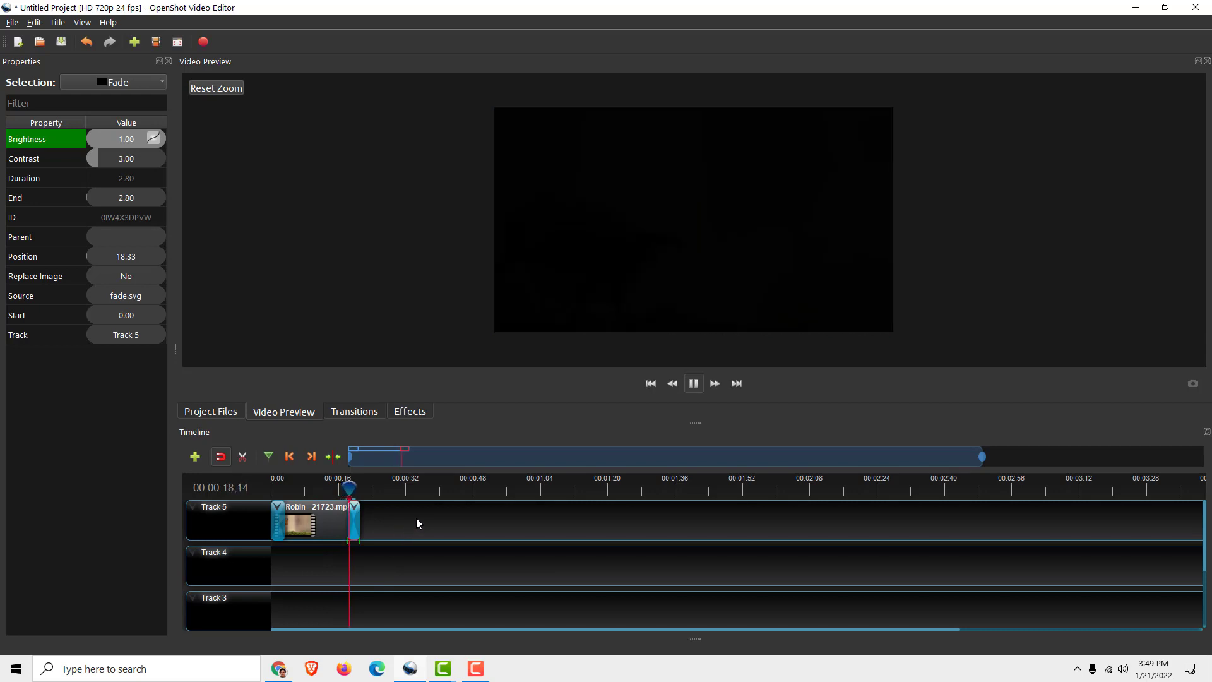
key(space)
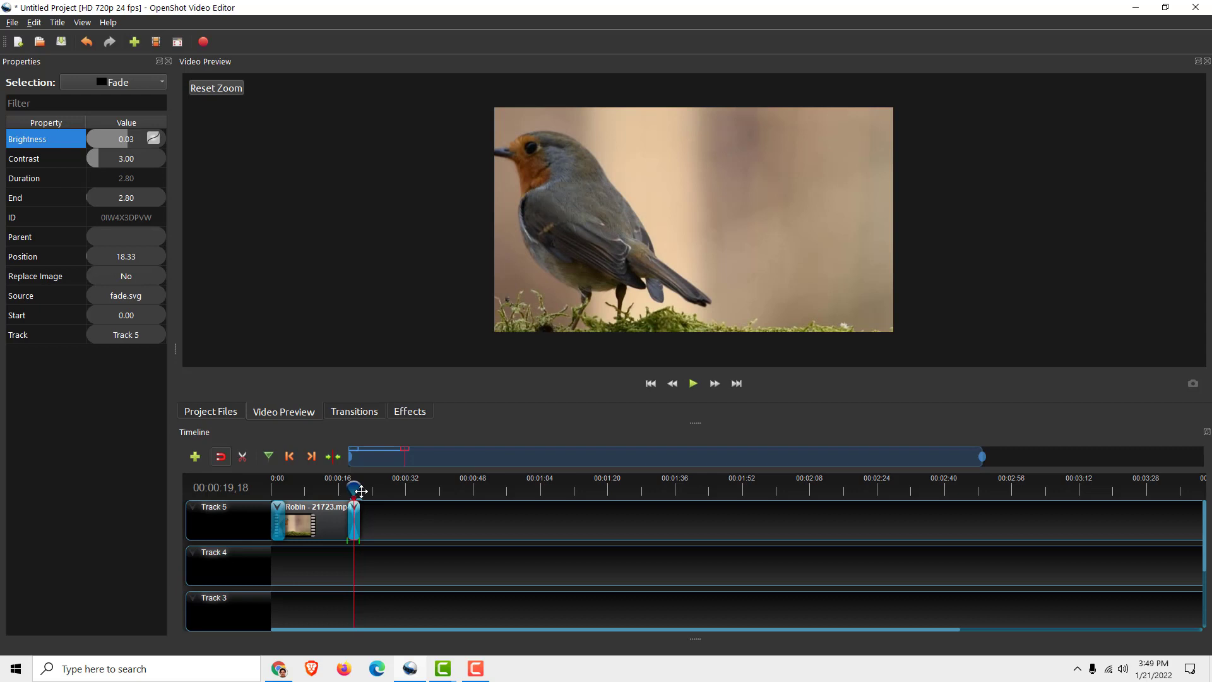
Keyframe the ending Fade's Brightness at -1 at its start and 1 at its end.
drag(354, 490, 348, 489)
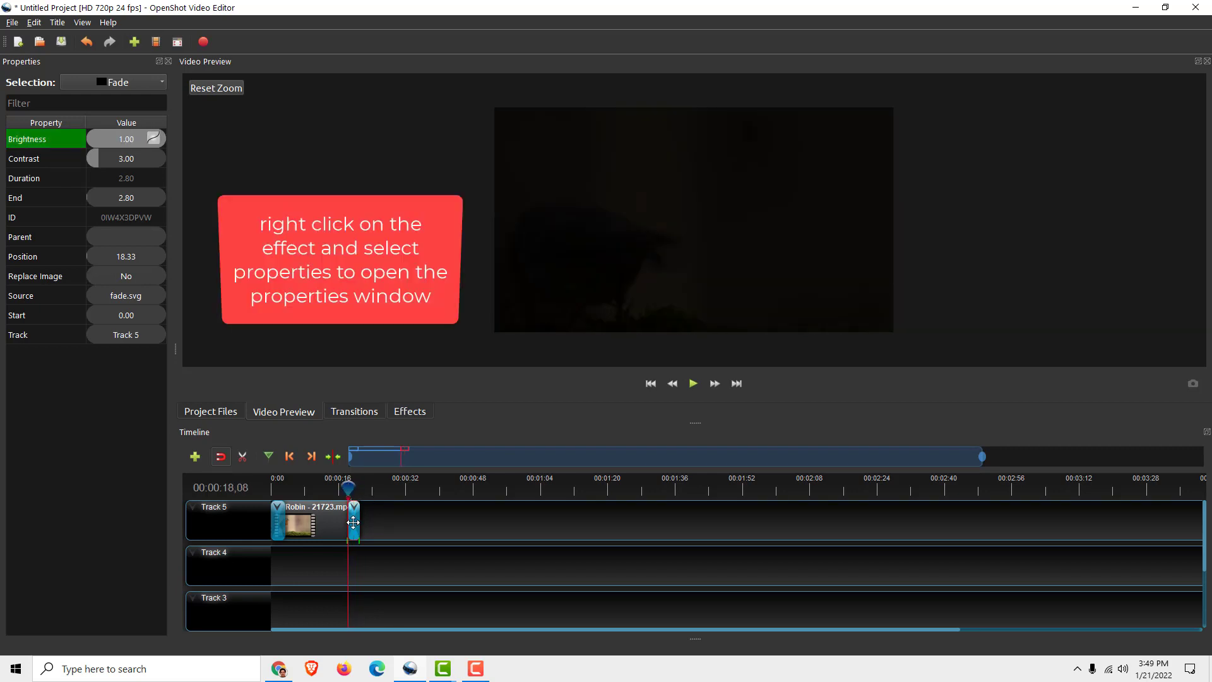
drag(162, 140, 70, 146)
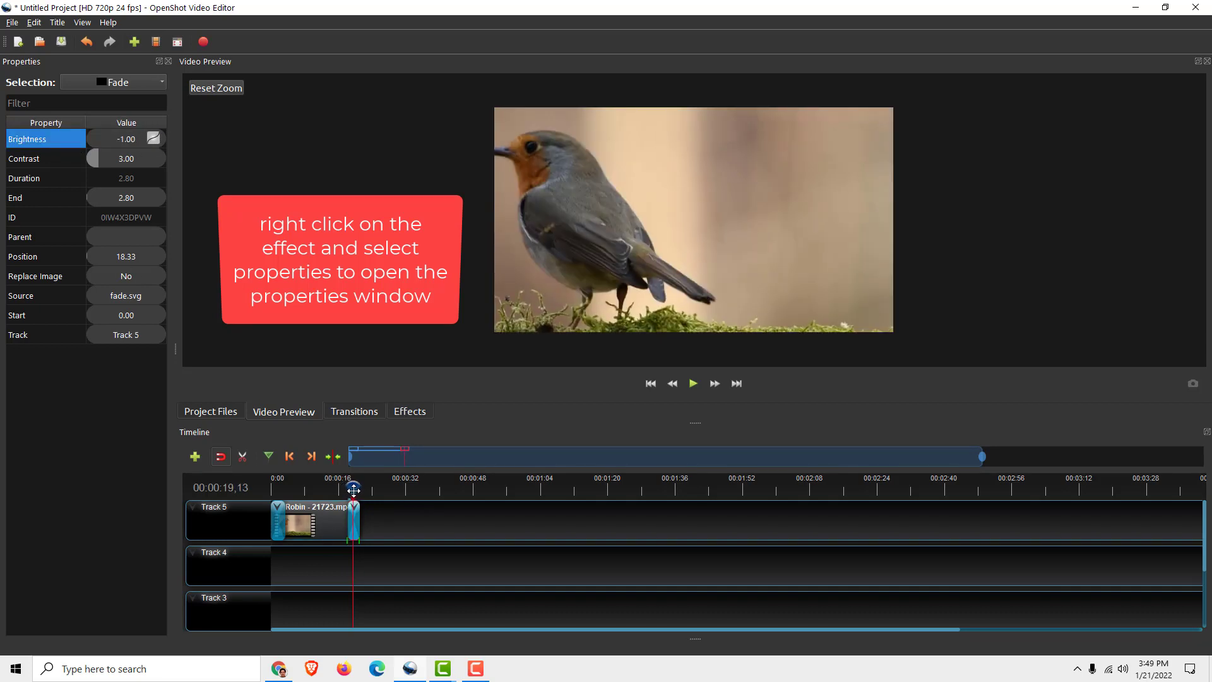
drag(348, 489, 358, 491)
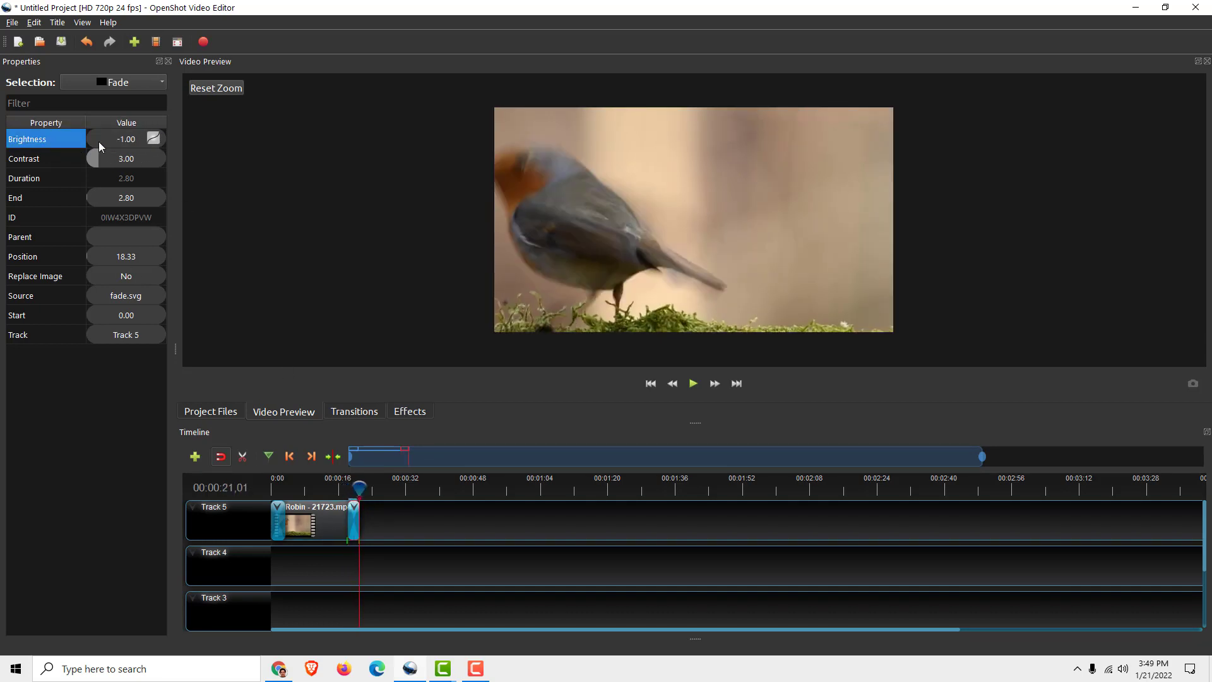
drag(100, 142, 167, 142)
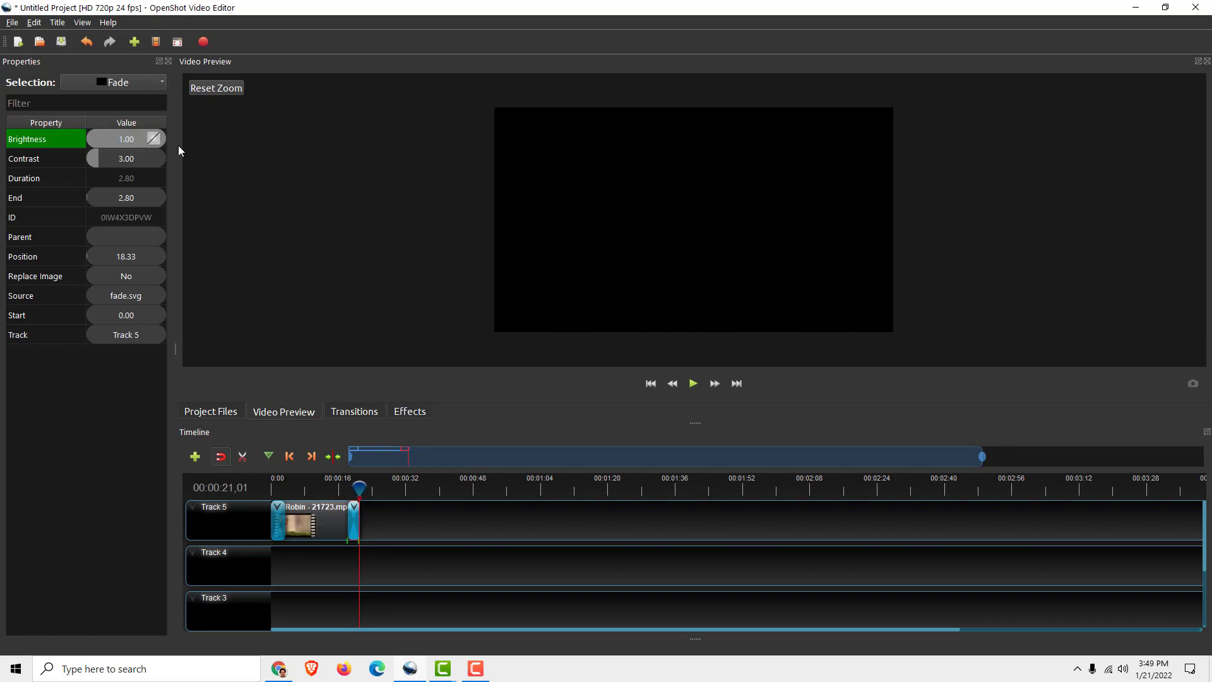
drag(359, 489, 342, 489)
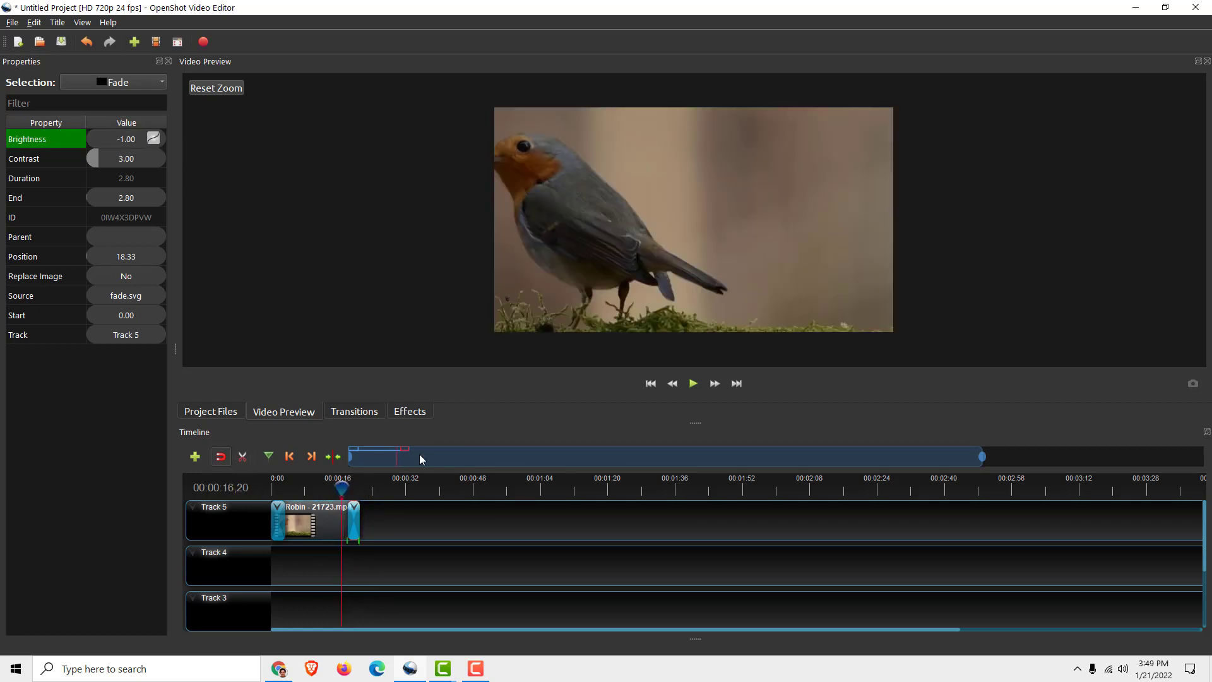
click(694, 383)
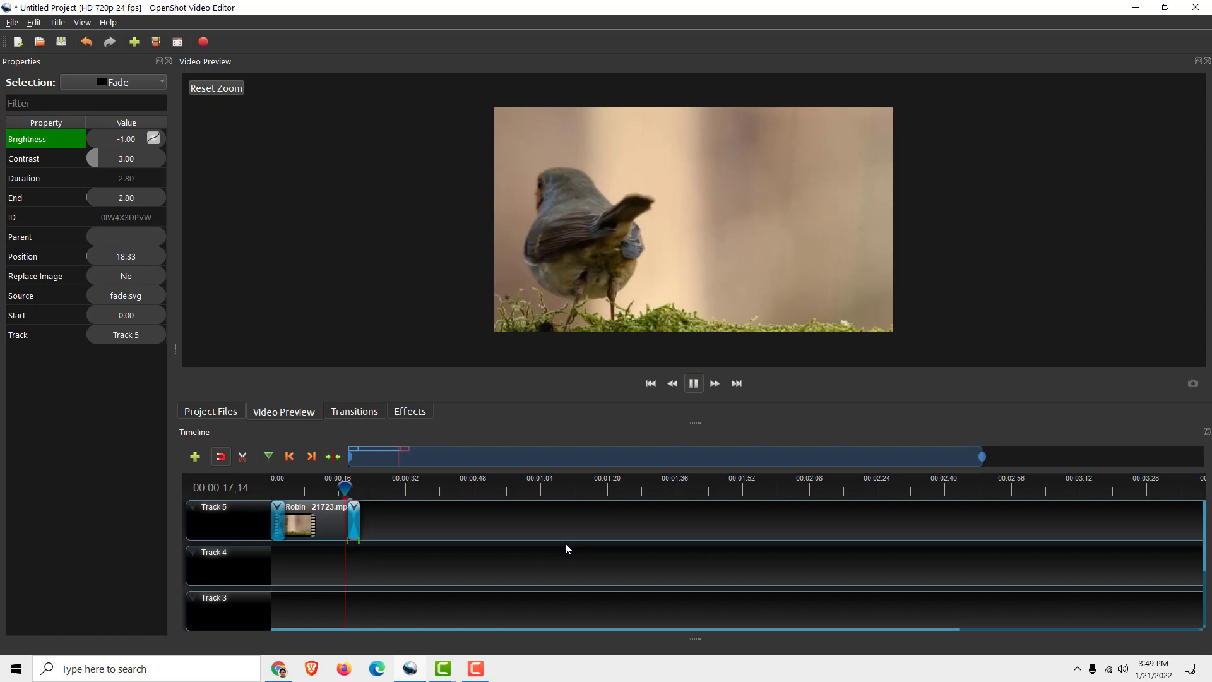